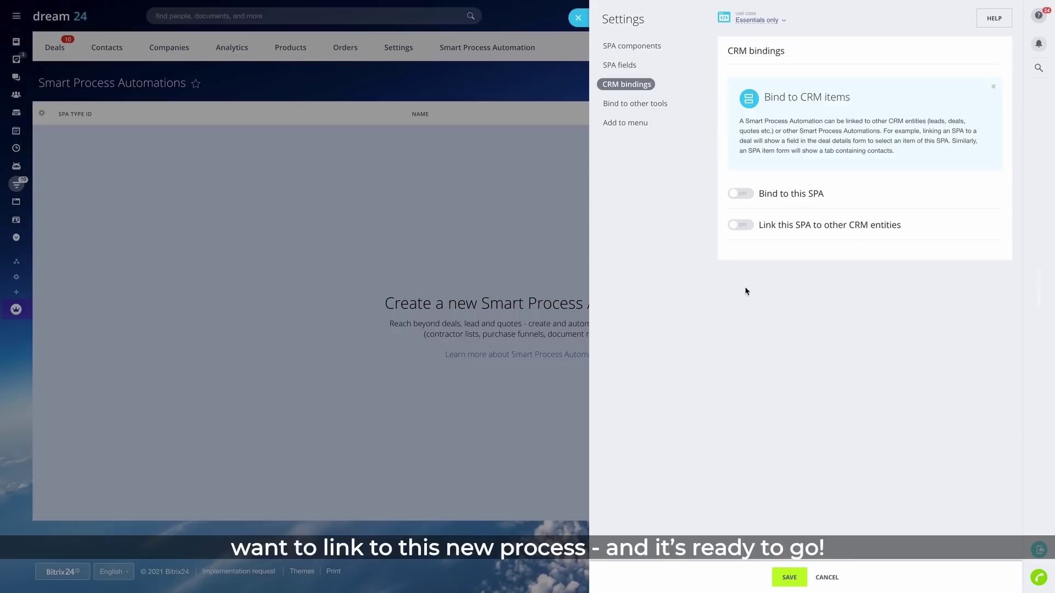
Bind Hiring Process to Deal and link it to other CRM entities with a linked items list
click(740, 195)
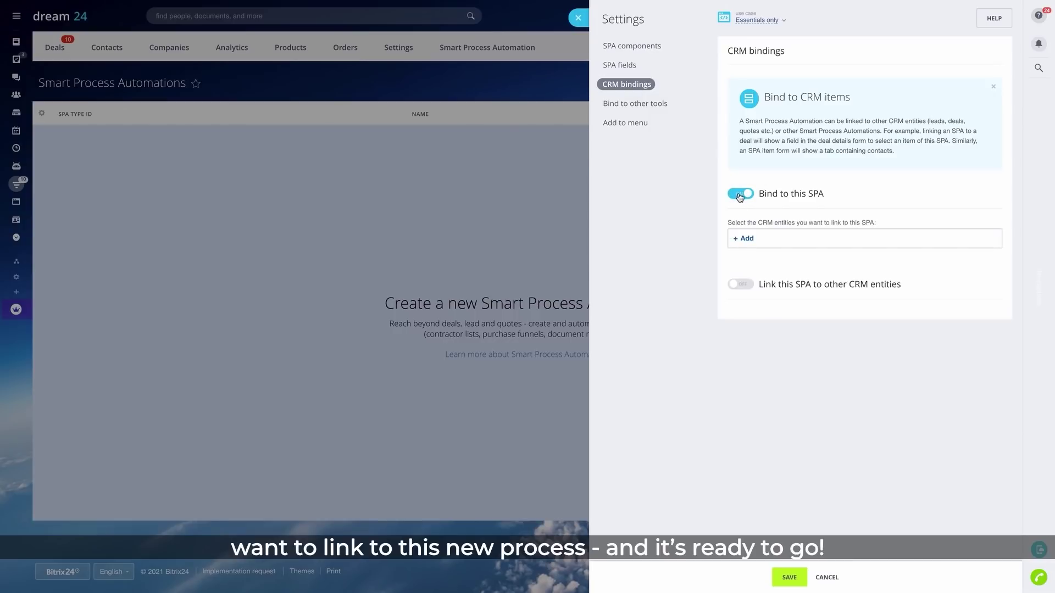
click(744, 238)
click(746, 289)
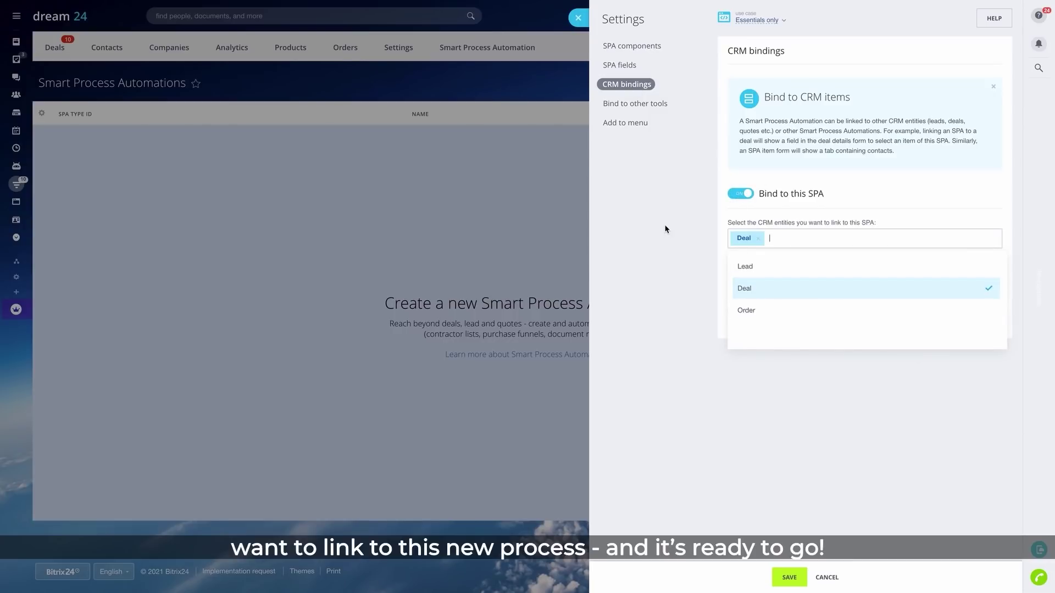
click(665, 225)
click(741, 303)
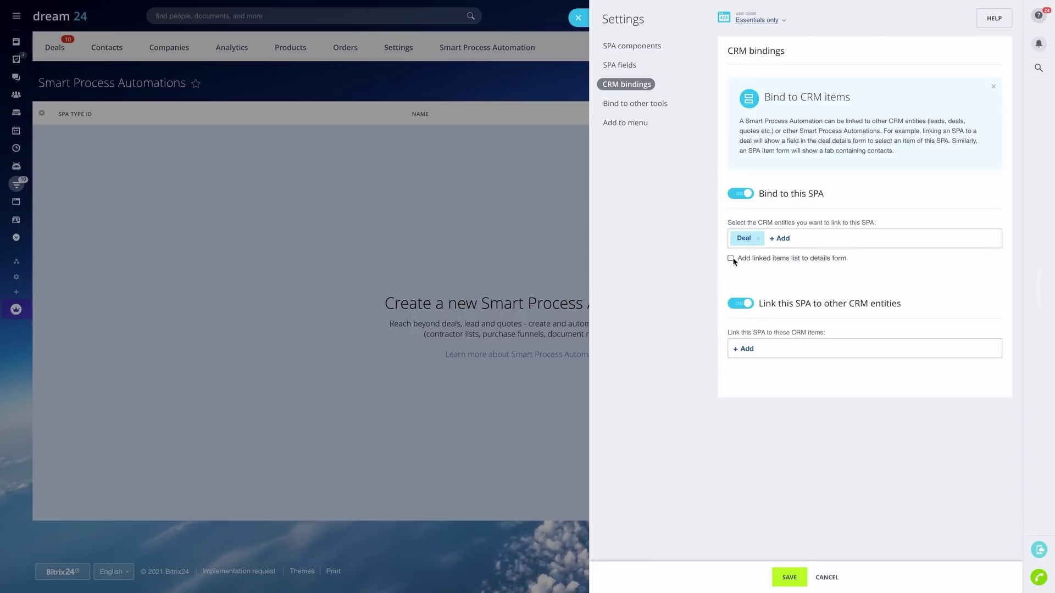
click(731, 258)
click(659, 104)
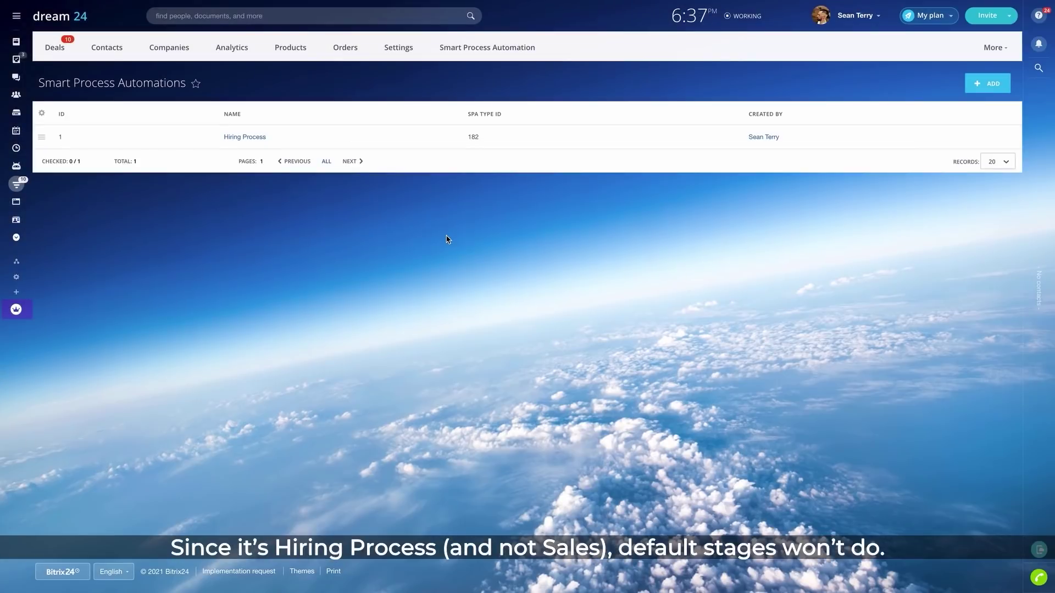
Rename the first three kanban stages to Incoming Resume, Screened Candidates and Interview
click(250, 138)
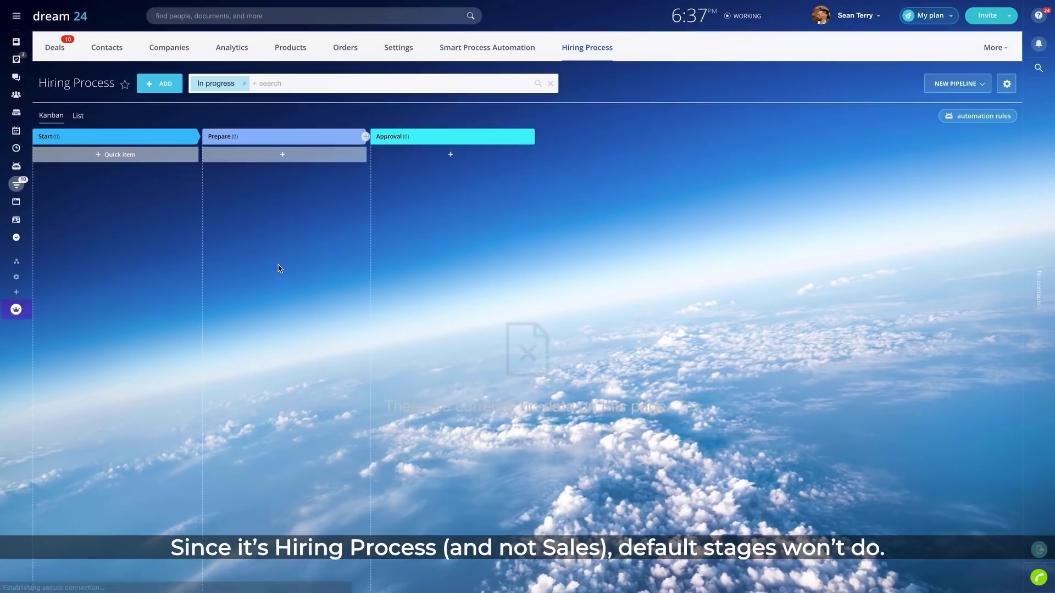
click(184, 137)
text(Incoming Resume)
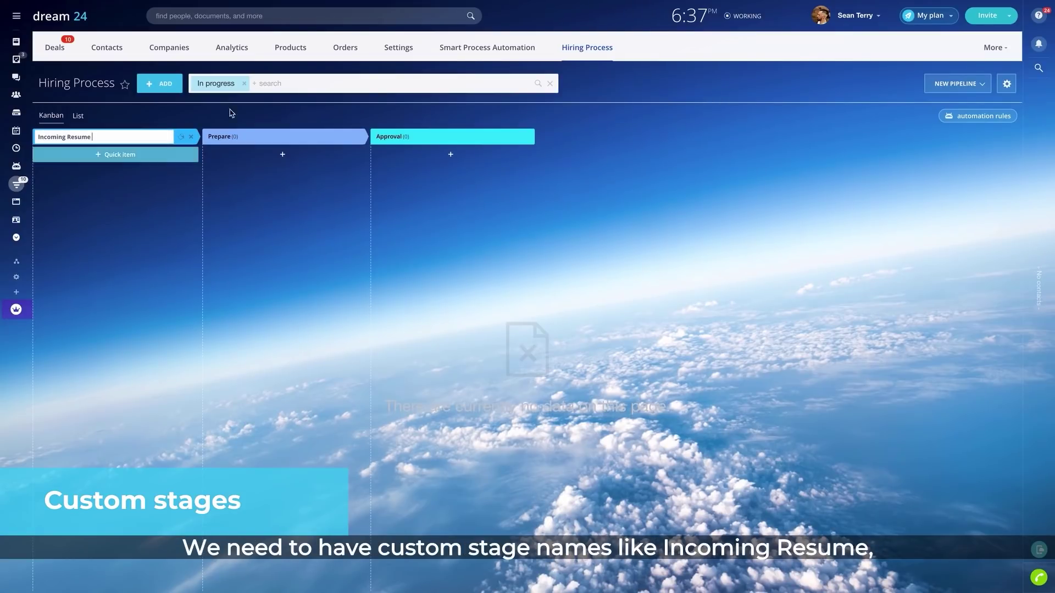
click(275, 136)
text(Screened Candidates)
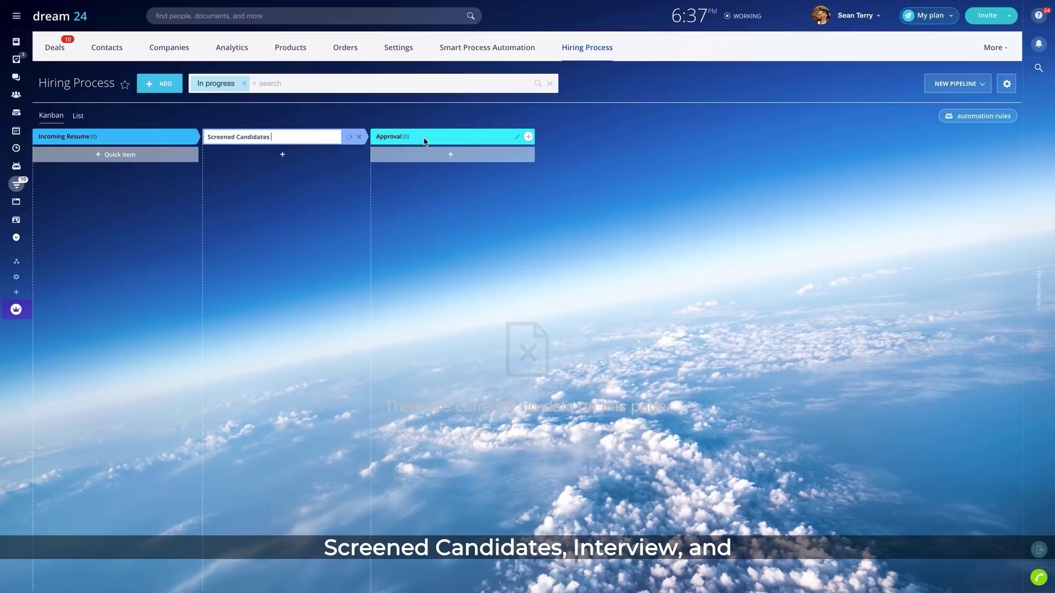
click(519, 138)
text(Interview)
key(Return)
Add Offer Made and Offer Accepted stages, then start a new Hiring Process item
click(528, 137)
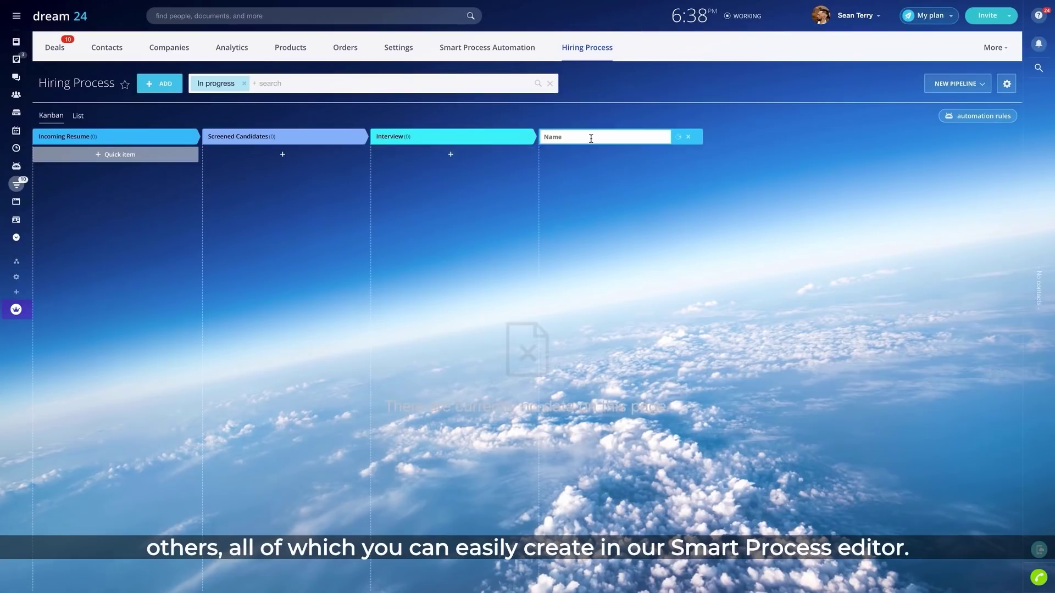
text(Offer Made)
key(Return)
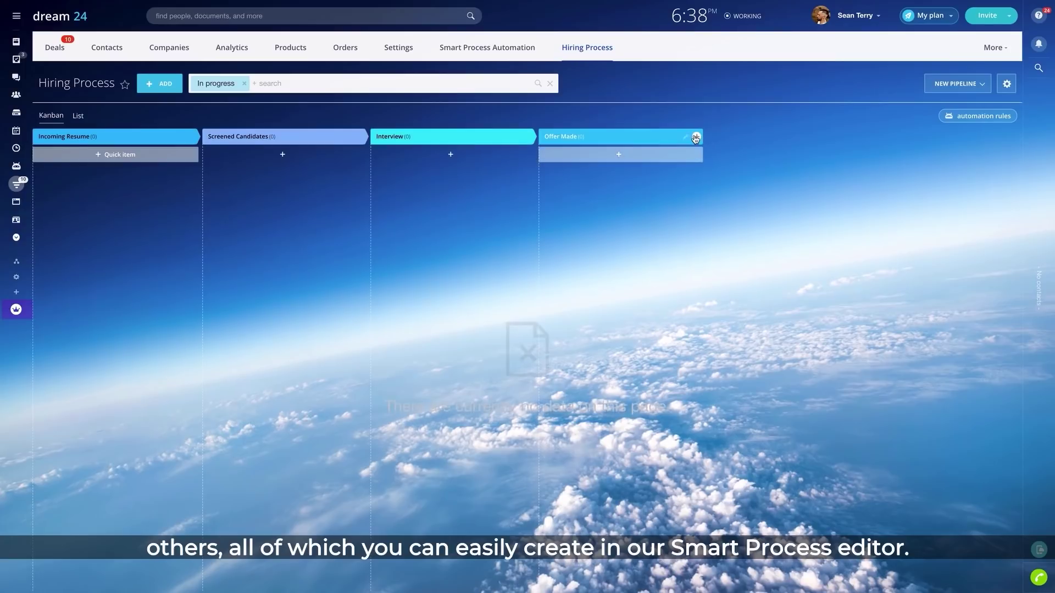
click(697, 137)
text(Offer Accepted)
key(Return)
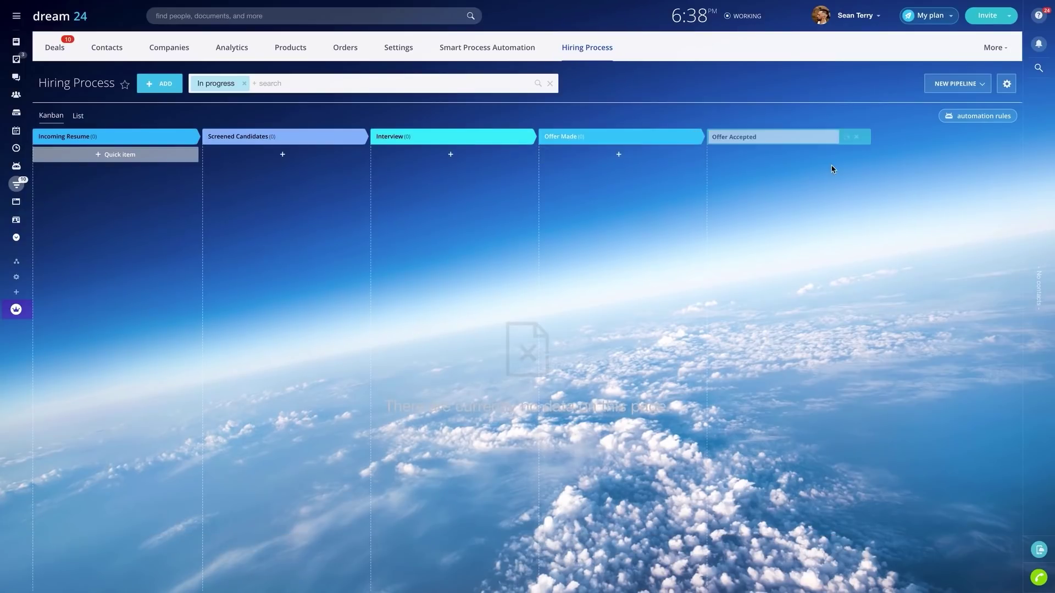
click(159, 84)
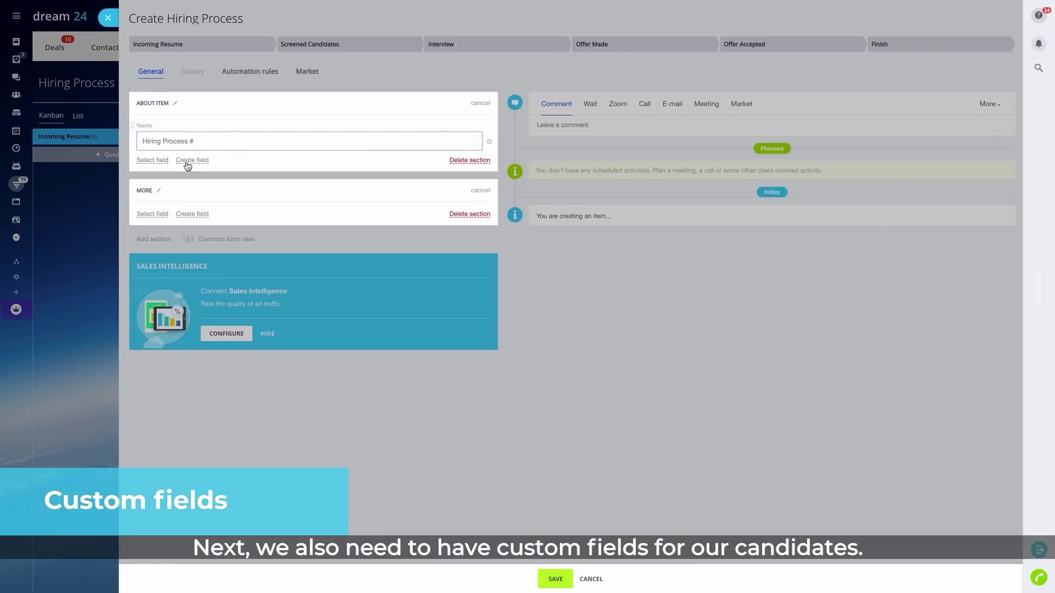
Create Candidate Name and Position text fields and a Social Media Links link field
click(187, 164)
click(220, 182)
text(Candidate Name)
click(154, 268)
click(192, 193)
click(219, 212)
text(Position)
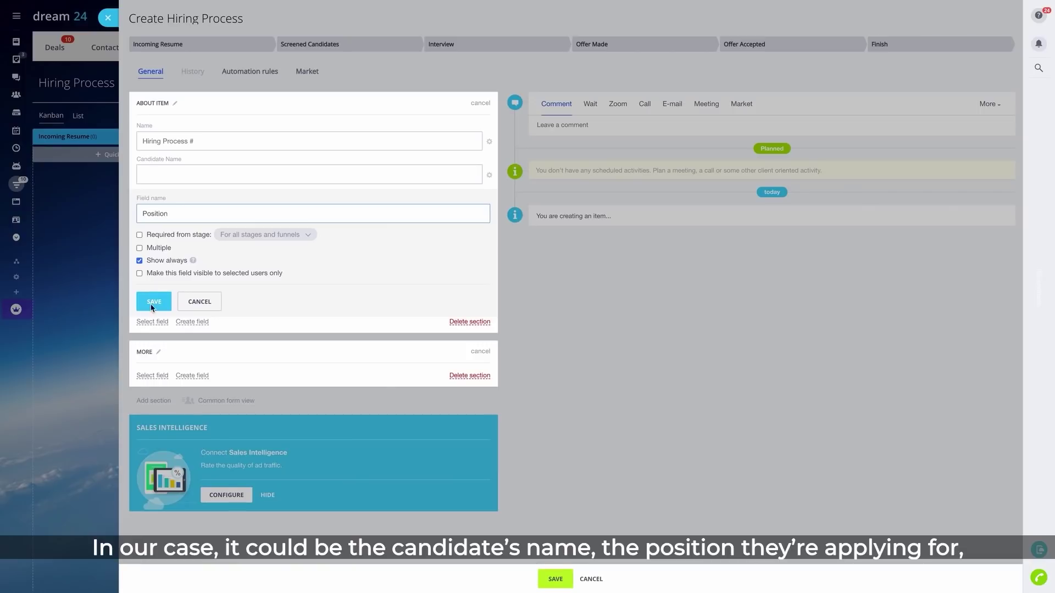
click(153, 303)
click(204, 227)
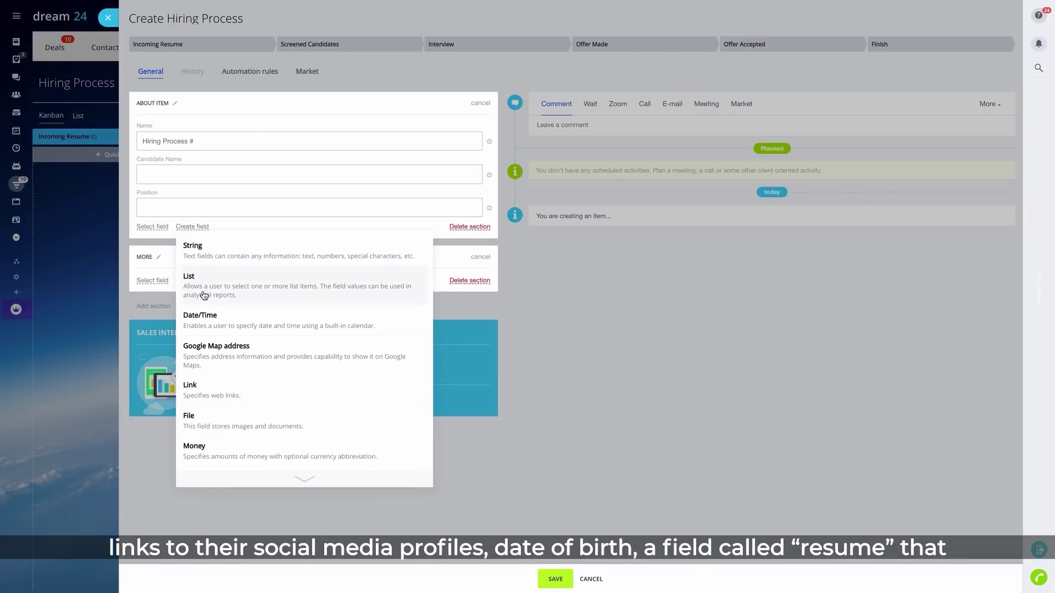
click(231, 383)
double_click(180, 246)
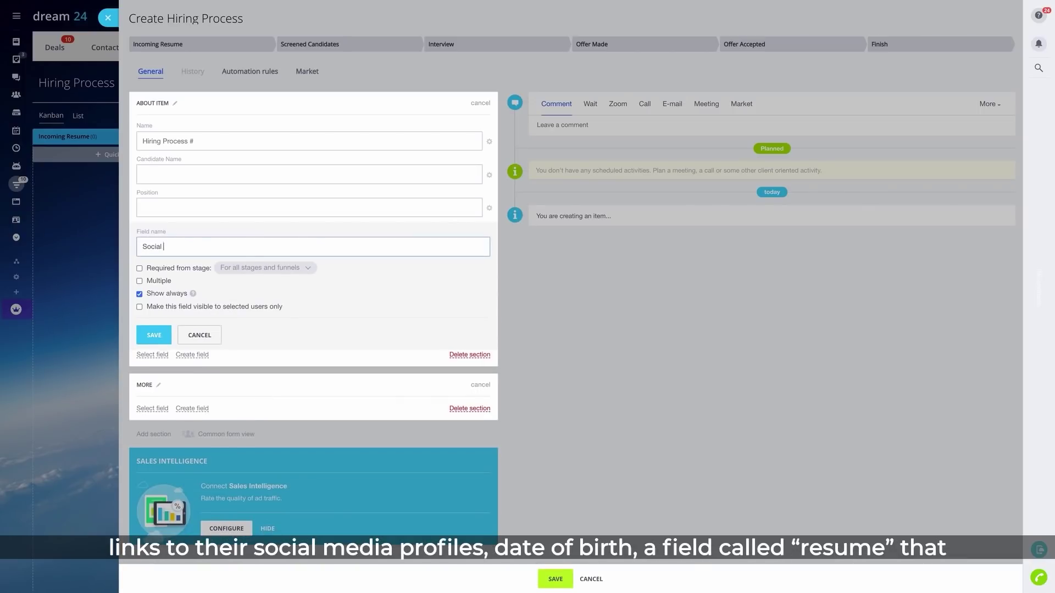
click(144, 334)
Create a DOB date field and a Resume file field
click(204, 263)
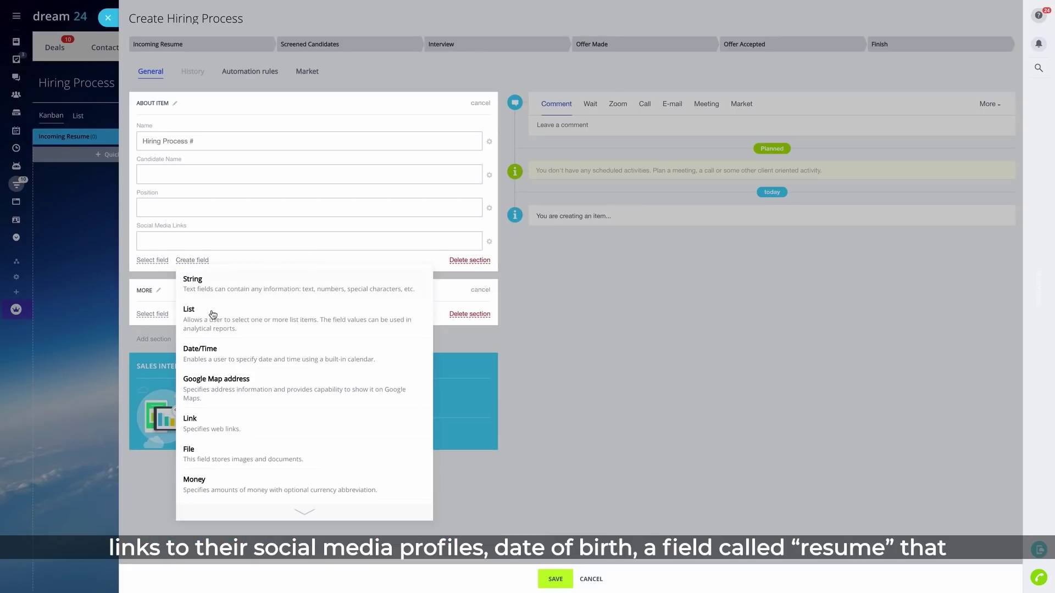
click(245, 352)
triple_click(206, 281)
text(D)
click(153, 395)
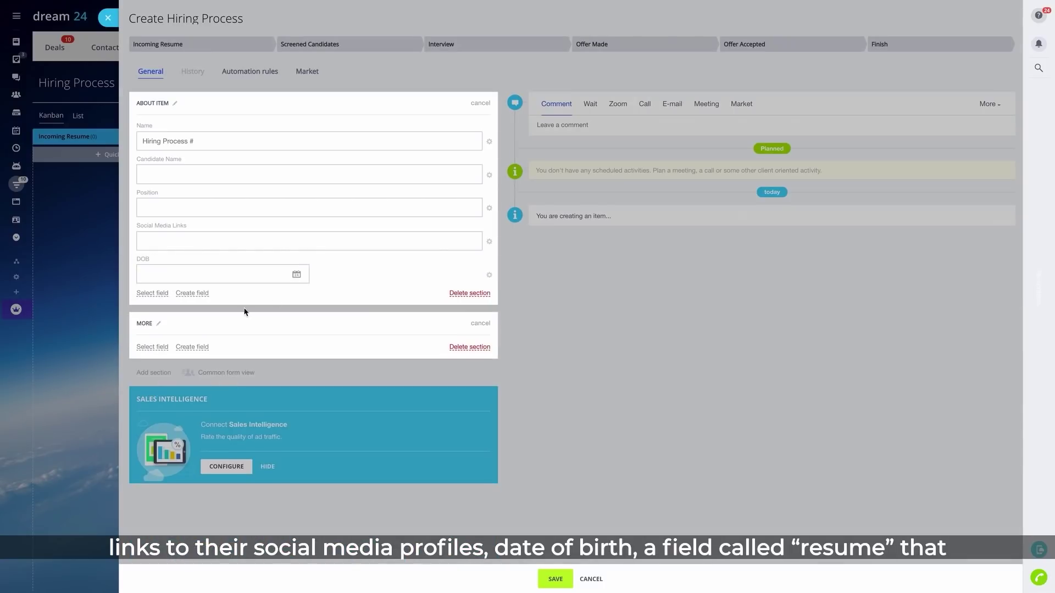
click(192, 295)
click(241, 487)
click(196, 317)
click(154, 401)
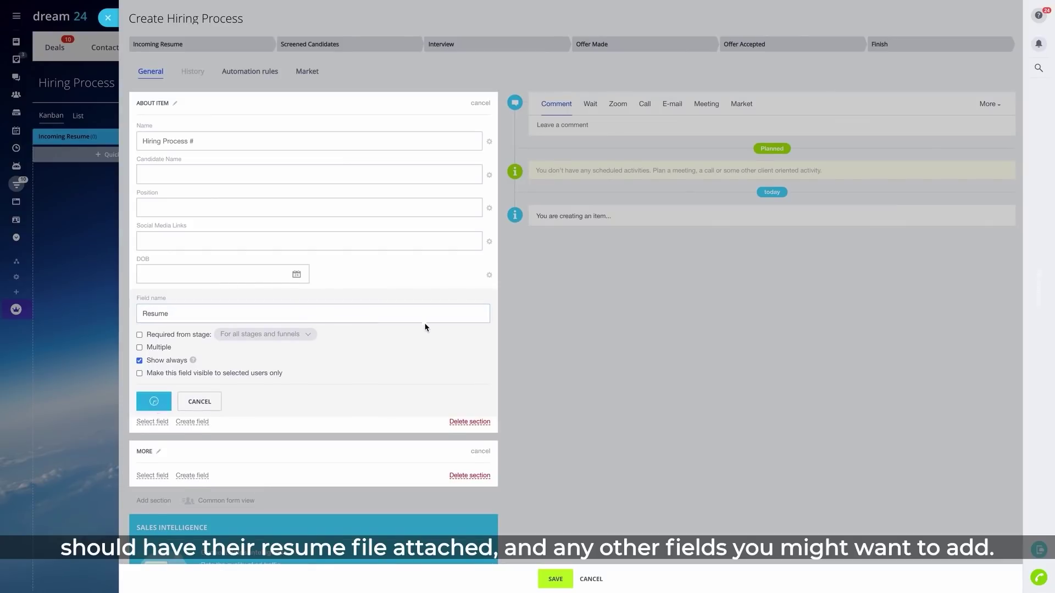
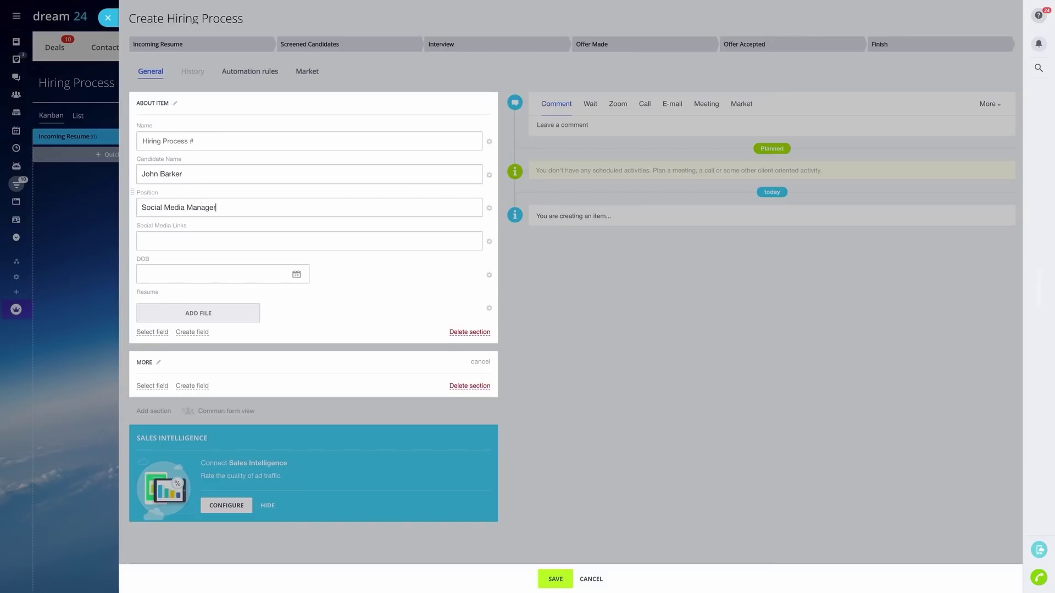
Enter the candidate's full name and set DOB to 04/29/1995
click(224, 273)
click(203, 295)
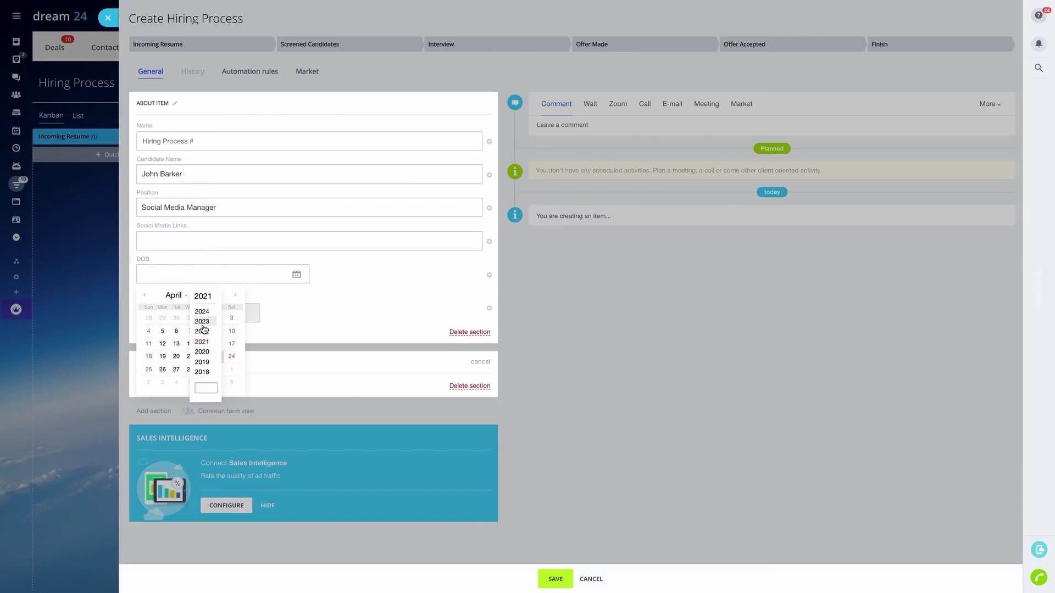
text(1995)
key(Return)
click(232, 369)
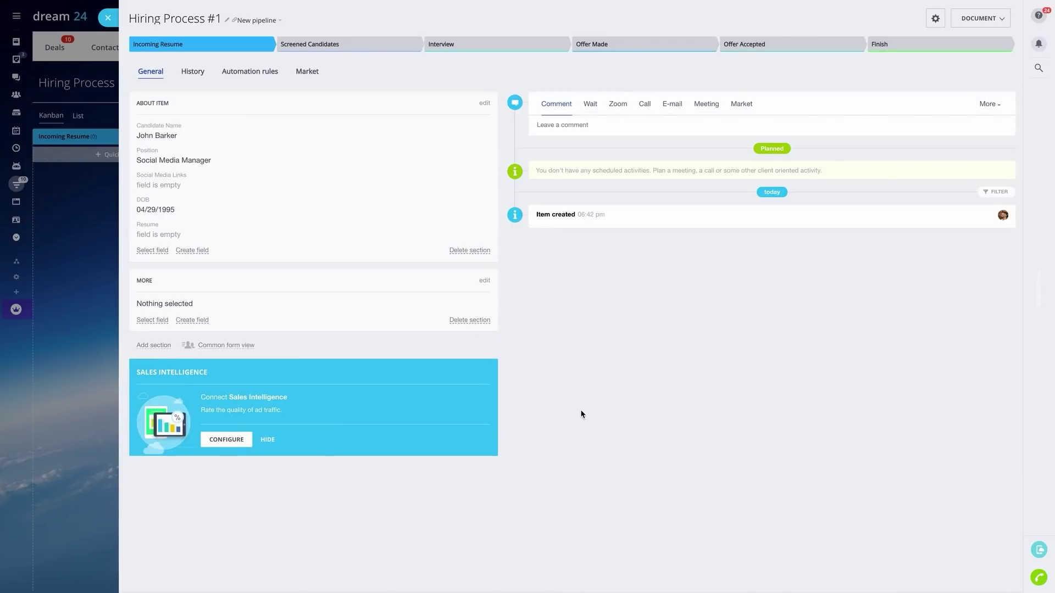
Add a US Marketing Manager candidate card in Incoming Resume with a resume file attached
click(110, 21)
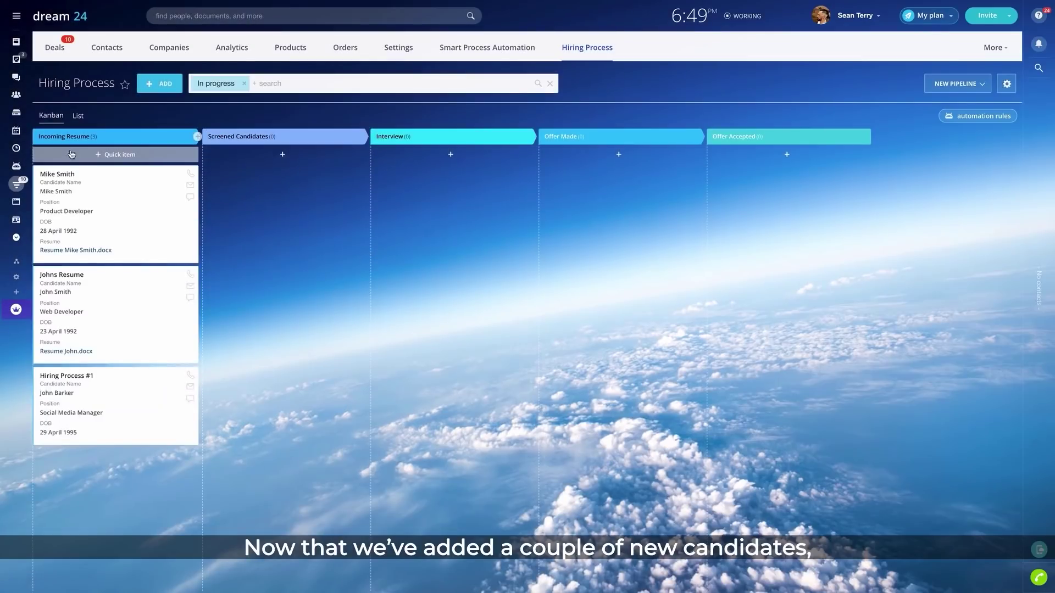
click(94, 155)
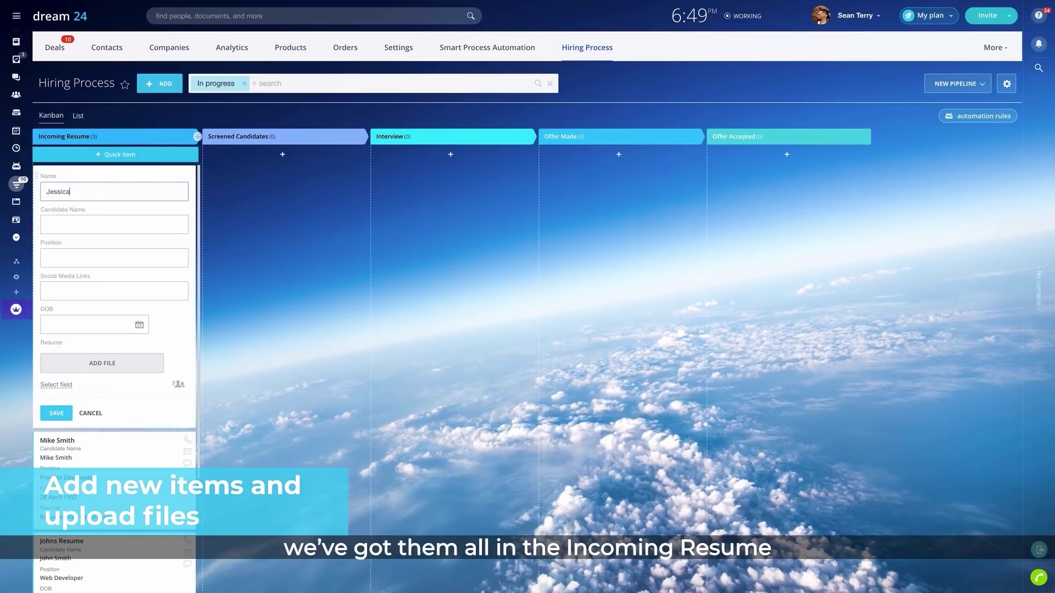
key(Tab)
text(Jes)
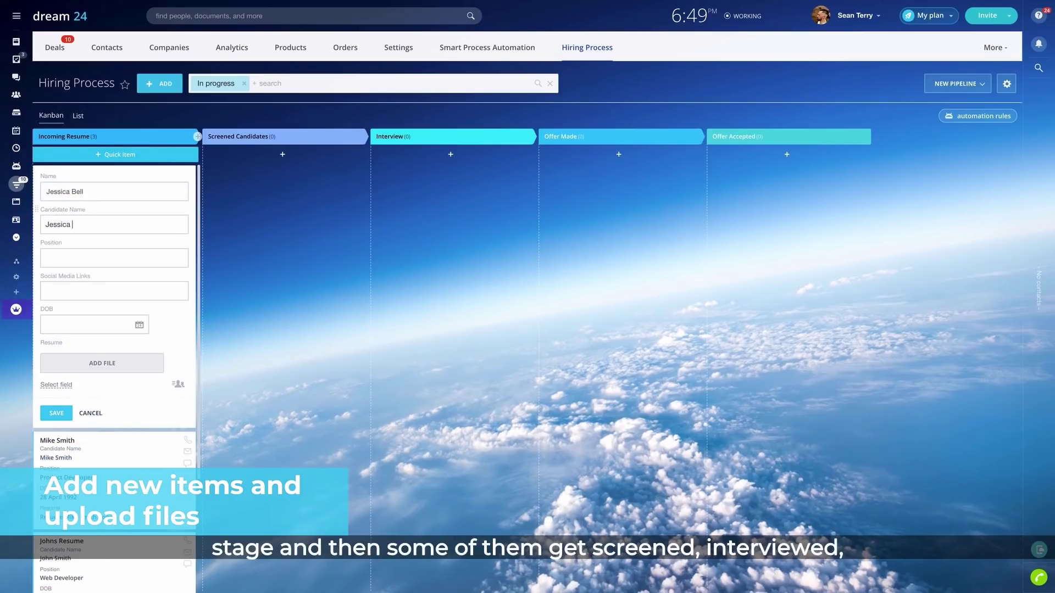
text(US Marketing Manager)
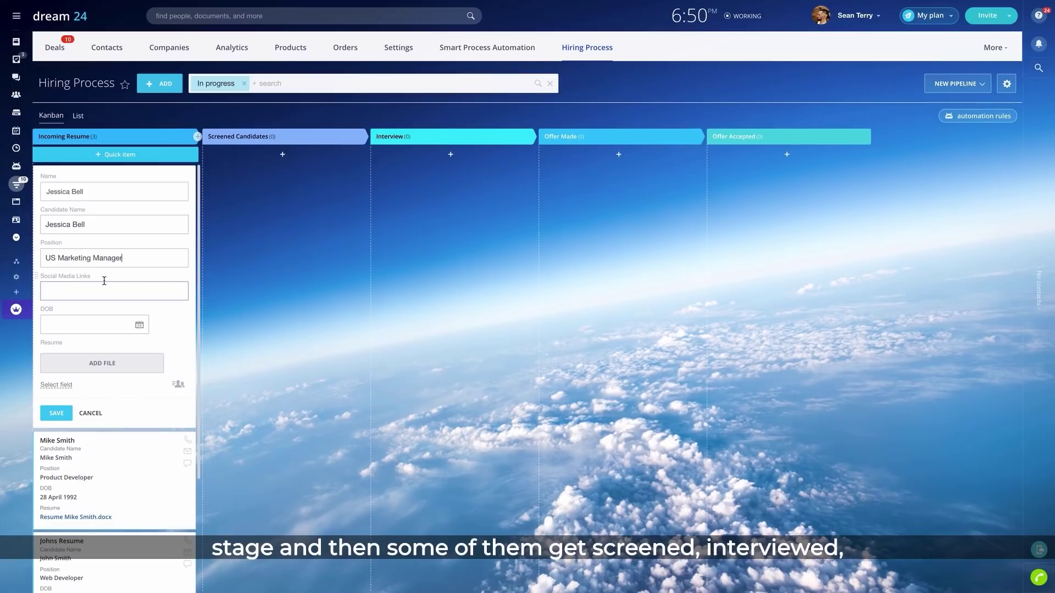
click(98, 362)
click(413, 233)
double_click(414, 233)
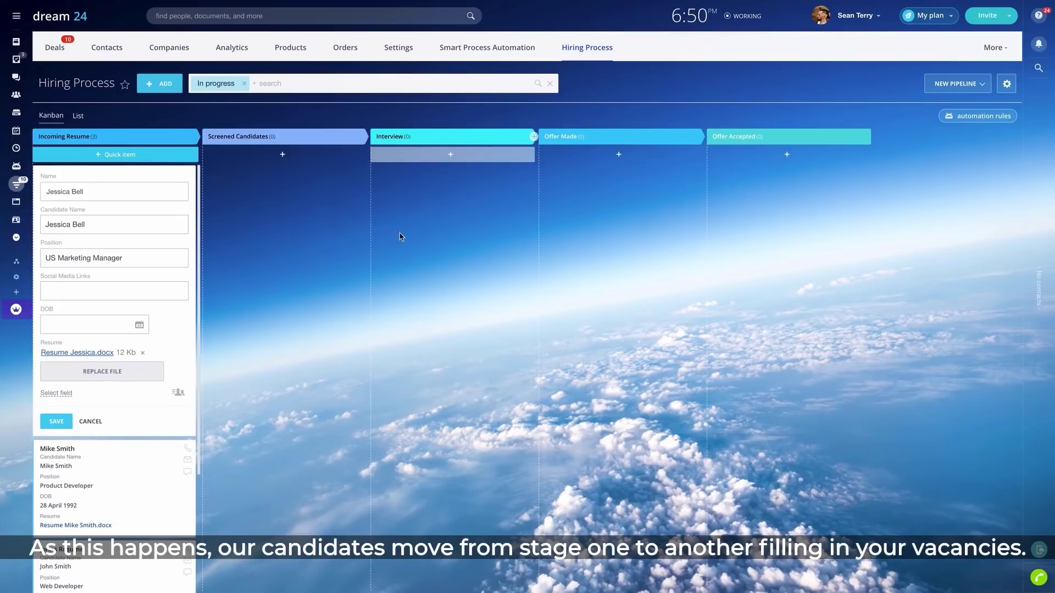
click(55, 422)
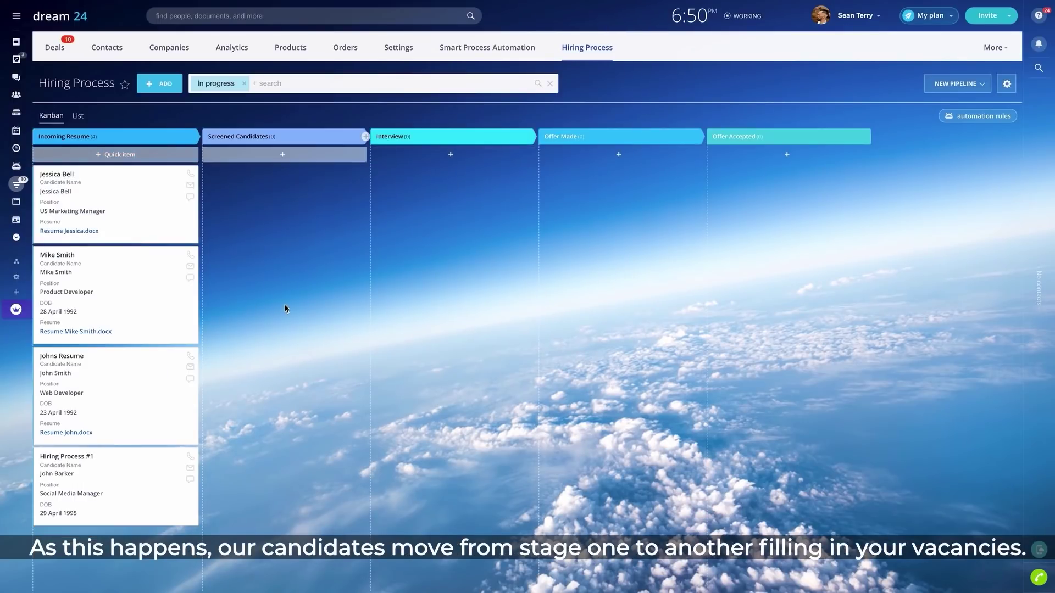
Move US Marketing Manager to Screened Candidates, Product Developer to Interview, Web Developer to Success
drag(178, 205, 365, 241)
drag(185, 218, 440, 238)
drag(134, 188, 929, 592)
drag(788, 591, 788, 587)
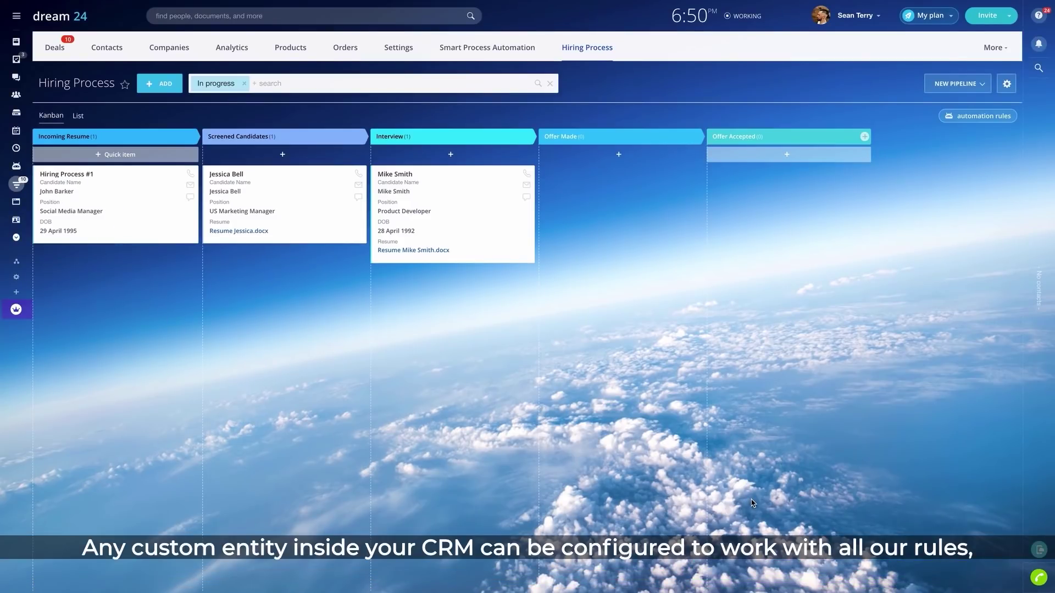
Set the Product Manager deal's Hiring Process field to the Web Developer candidate item and open it
click(55, 47)
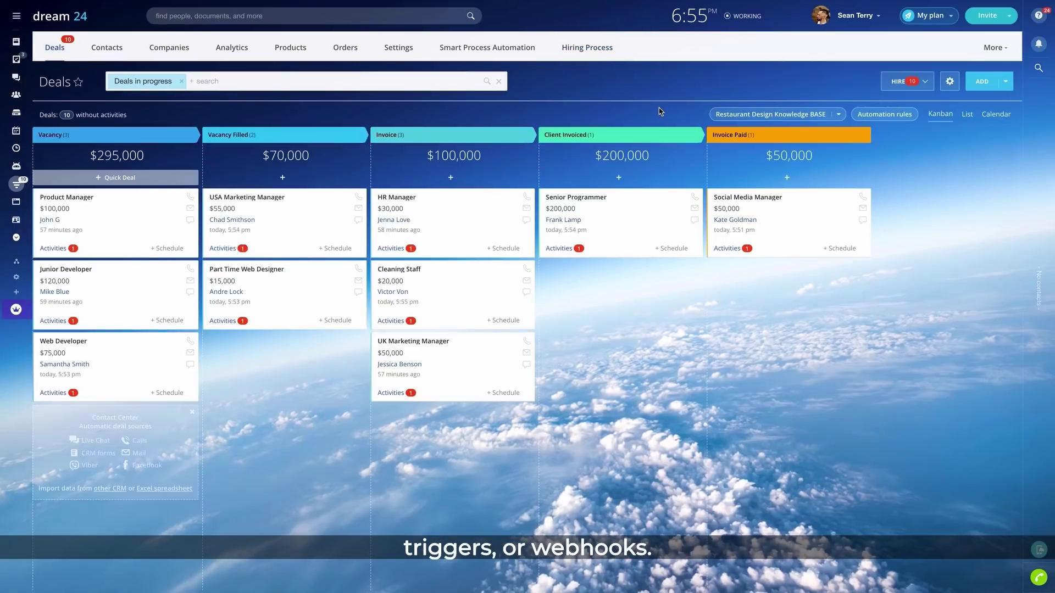
click(79, 198)
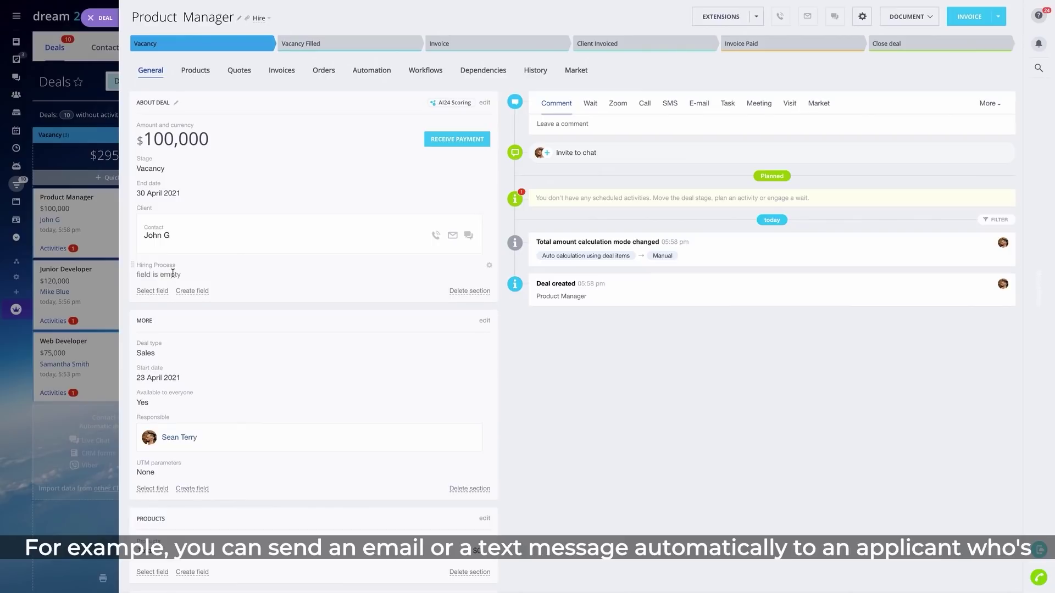
click(173, 273)
click(168, 280)
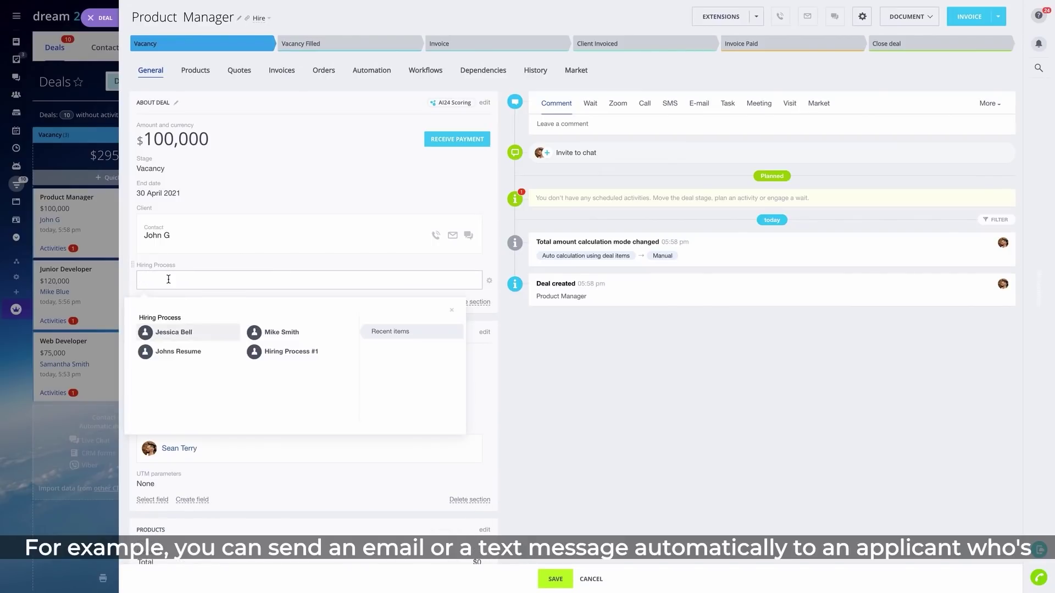
click(204, 353)
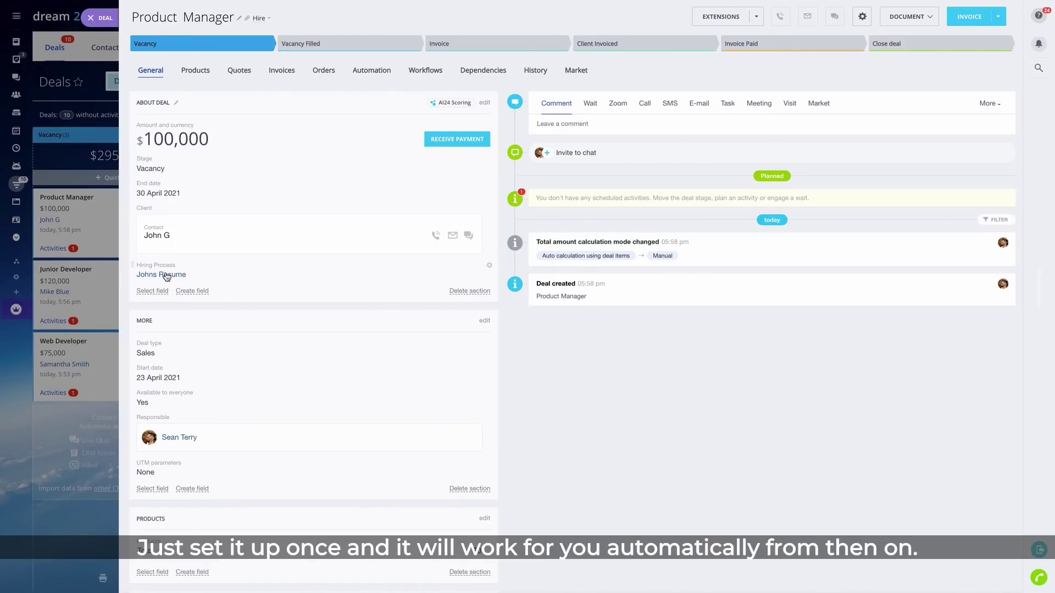
mouse_move(167, 276)
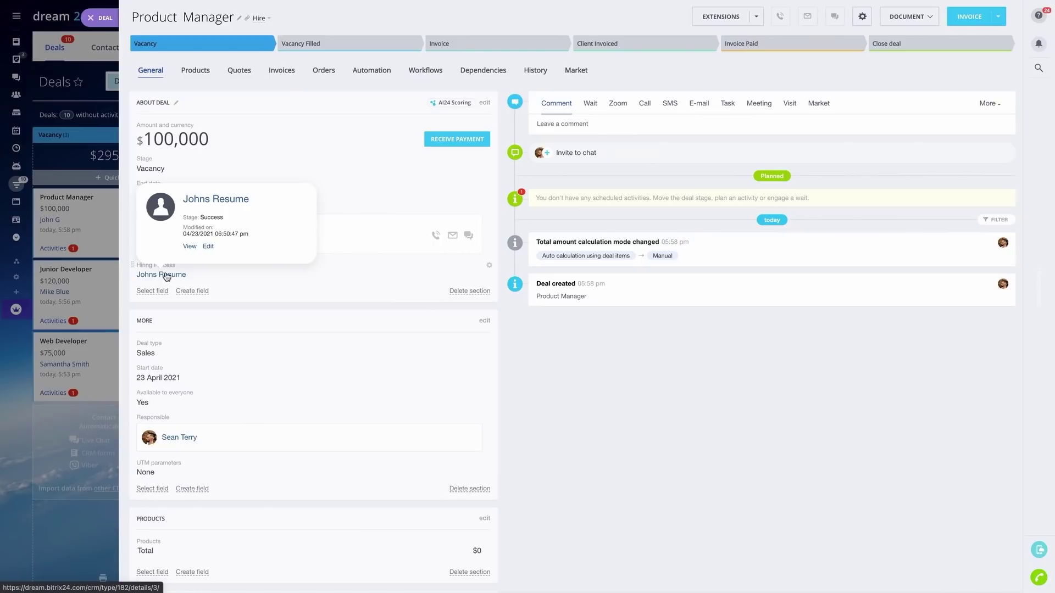
click(167, 274)
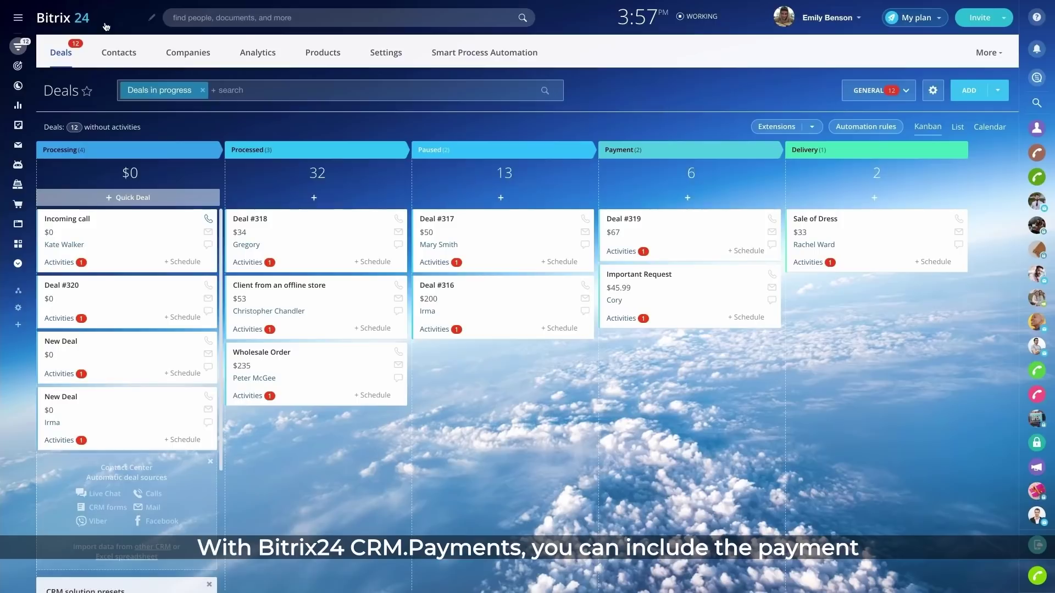
Send the Incoming call client a 45.99 $ payment link for an Orange Dress with Textured Pattern, size M
click(71, 219)
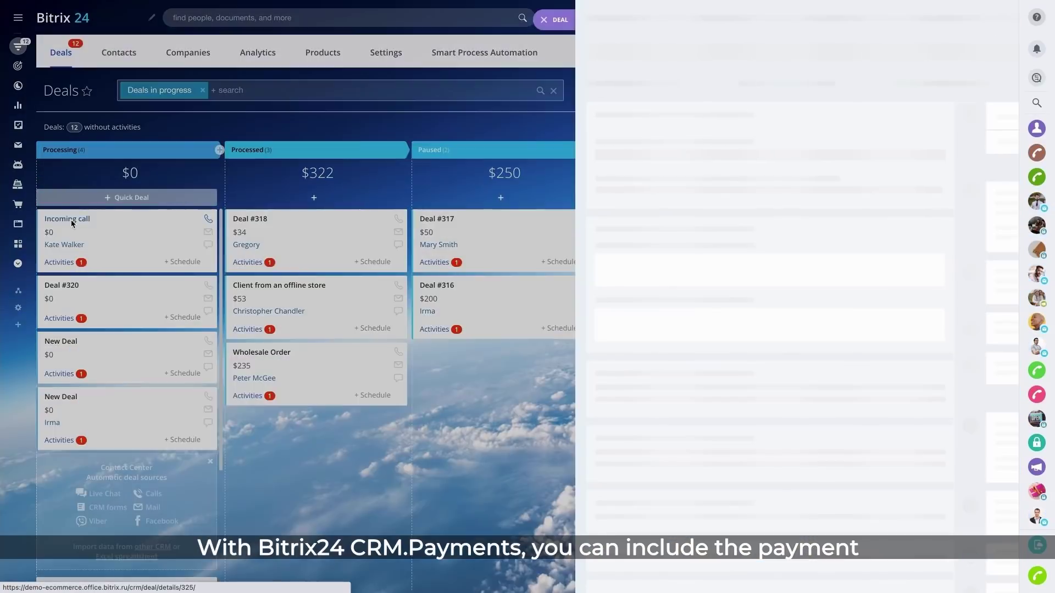
click(460, 160)
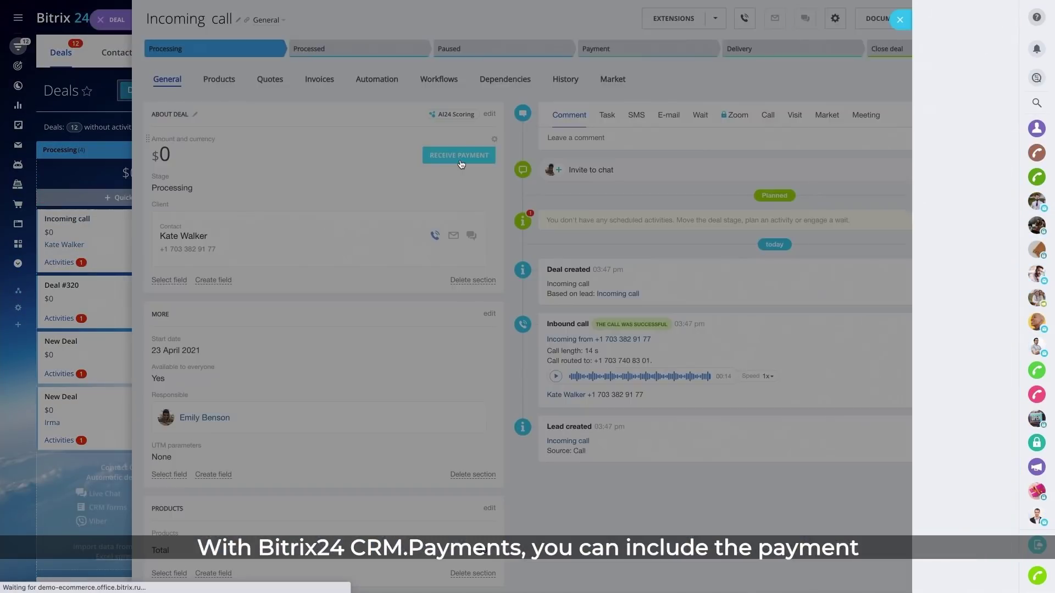
click(722, 222)
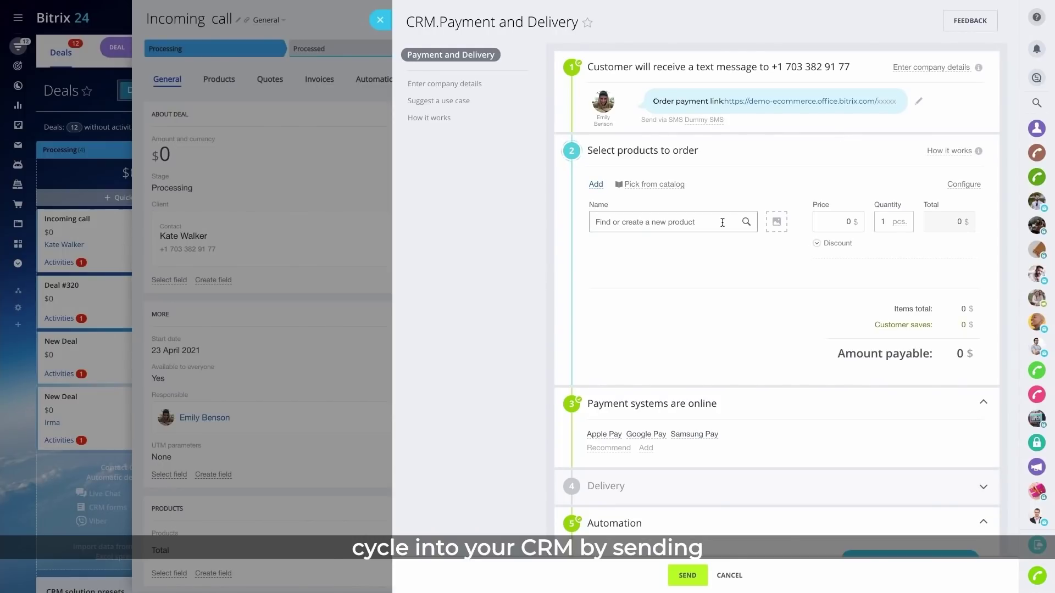
click(719, 253)
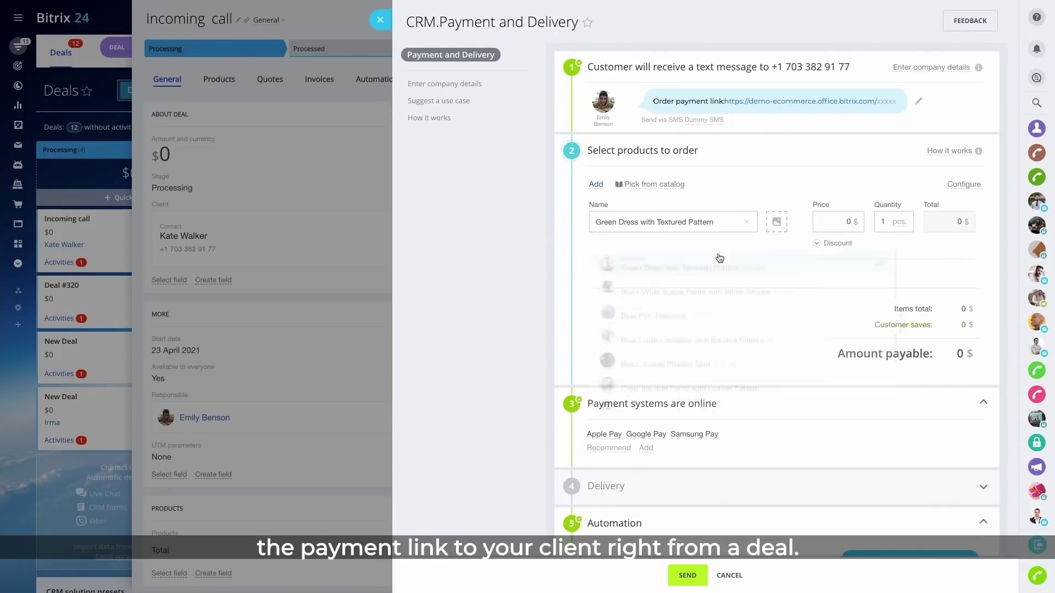
click(639, 264)
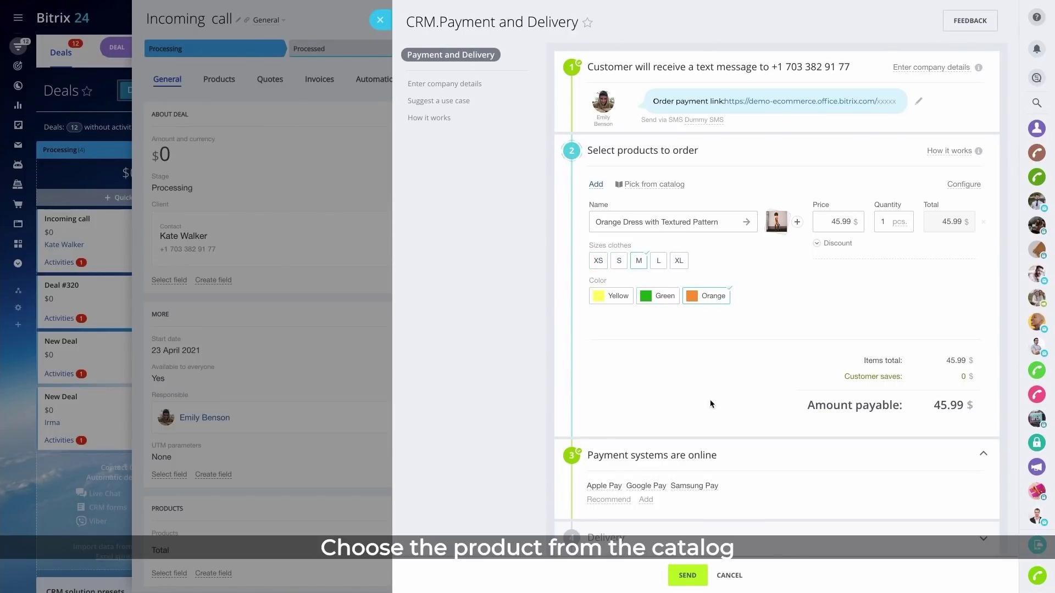
click(688, 576)
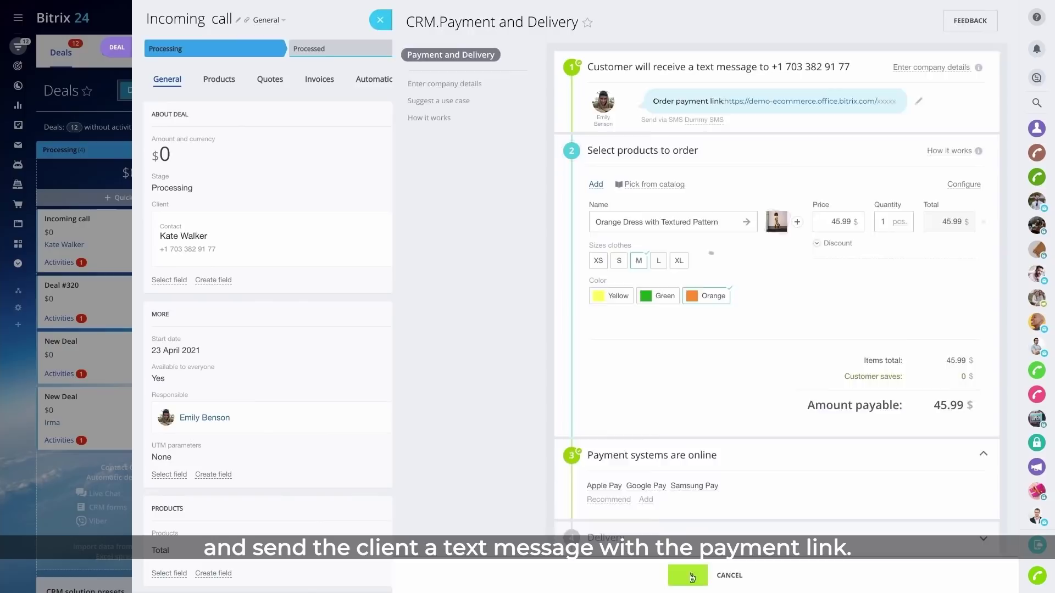